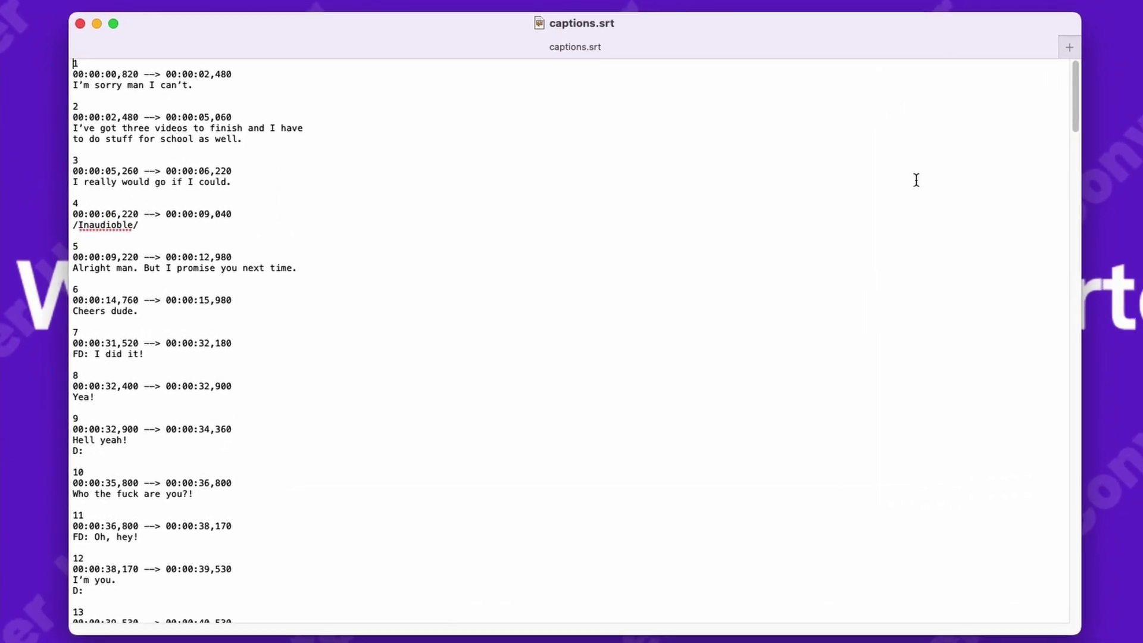
- Select the first subtitle's timing line and its line of text in the TextEdit document
scroll(315, 162, "down", 5)
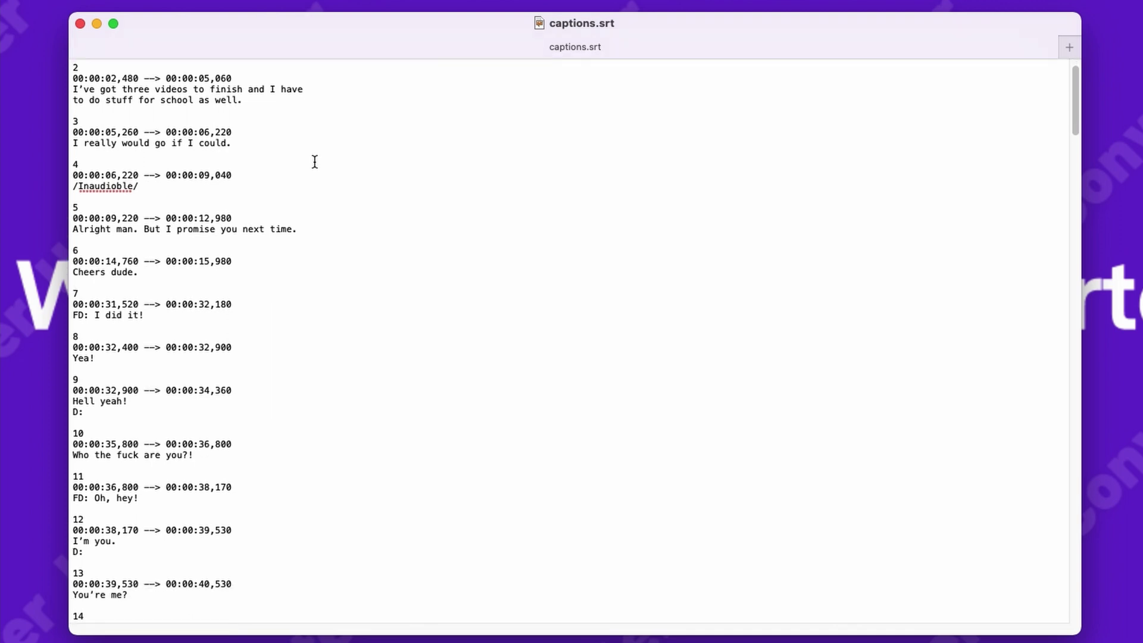
scroll(315, 162, "down", 4)
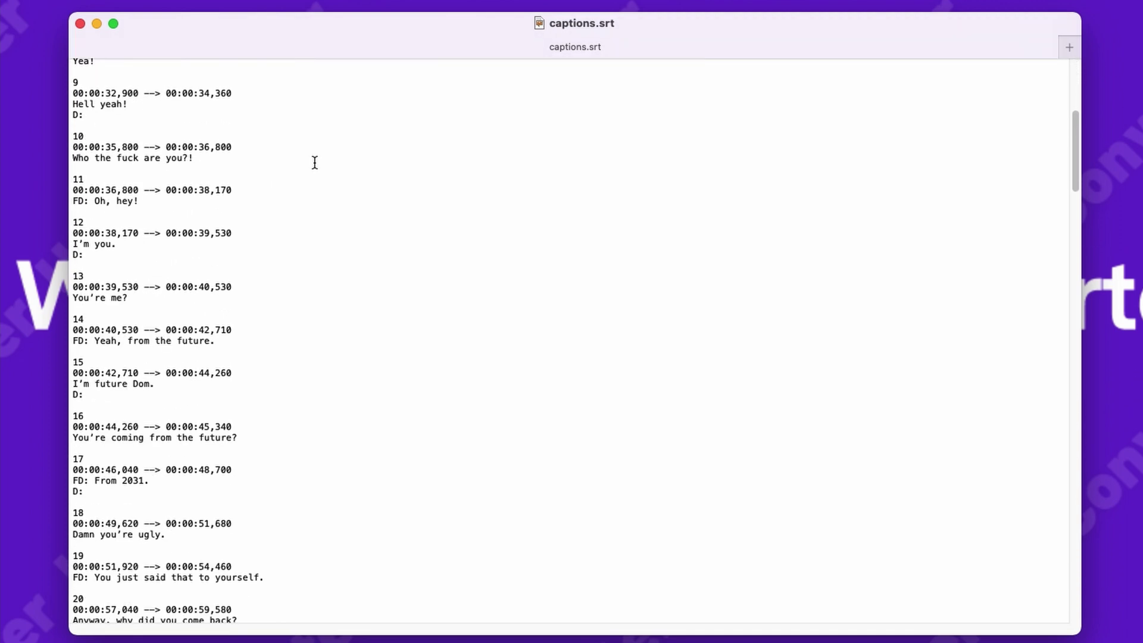
scroll(315, 162, "up", 8)
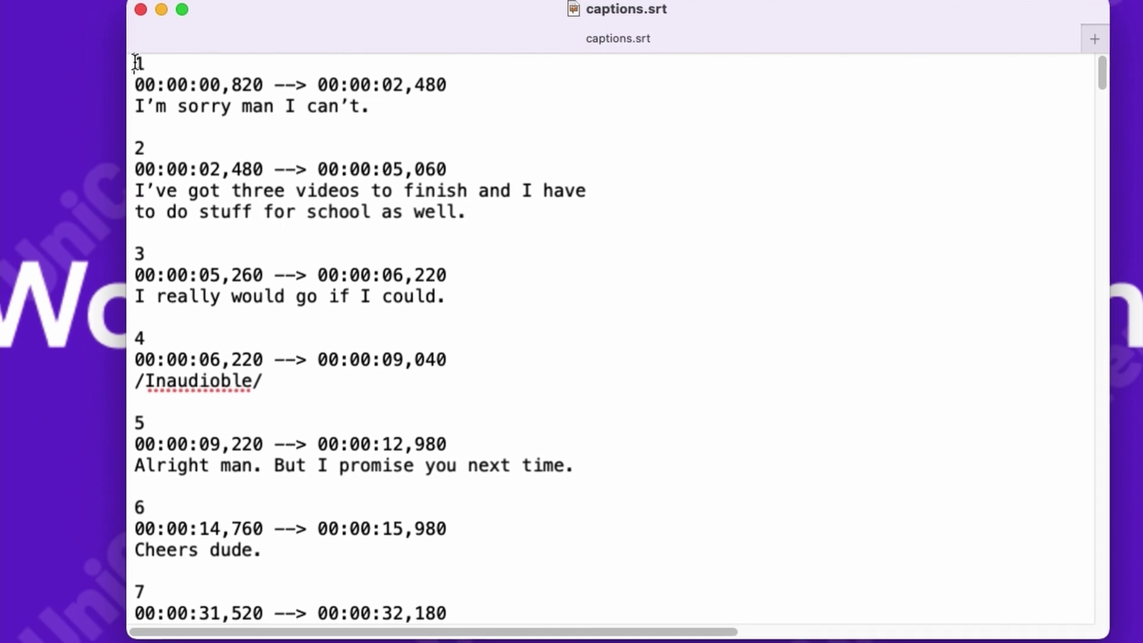
left_click_drag(135, 83, 486, 59)
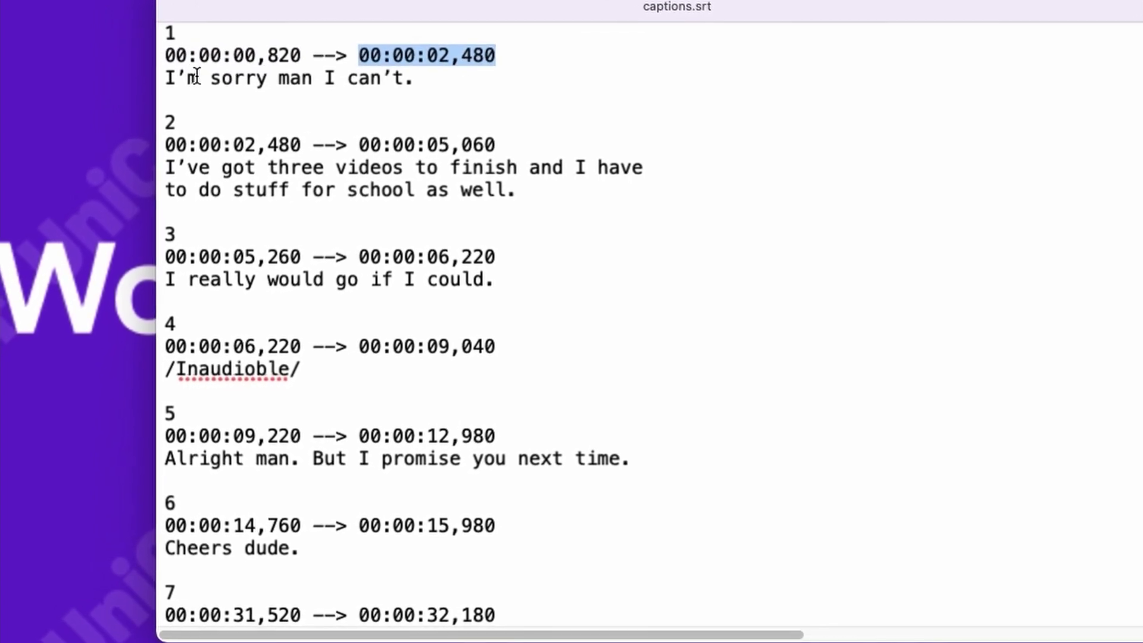
left_click_drag(170, 76, 420, 72)
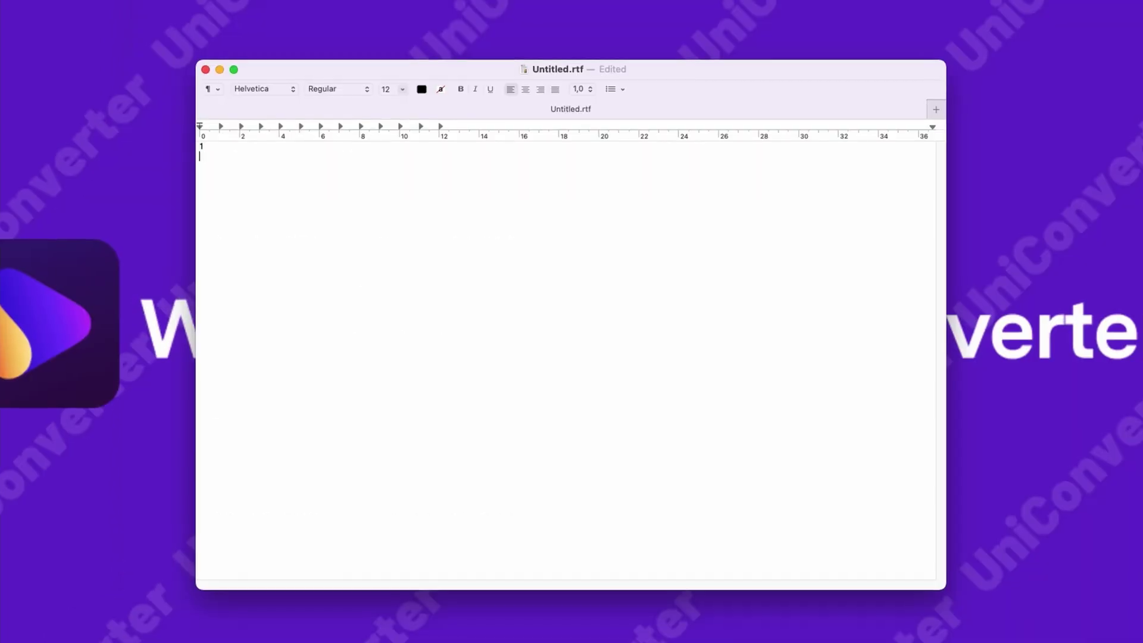
- Type entry 1 (00:00:00:200 » 00:00:01:311, 'This will take forever…') and start entry 2 at 00:00:03:100 » 00:00:04
type("00:00:00:200 » 00:00")
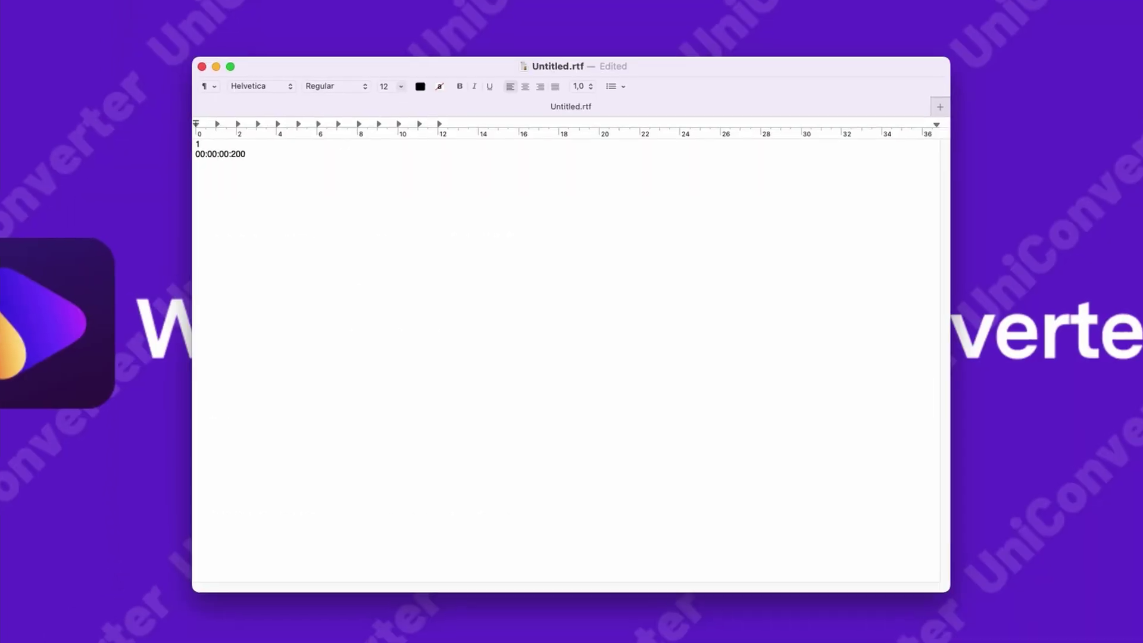
type(":01:311")
key("Return")
type("This will take forever…")
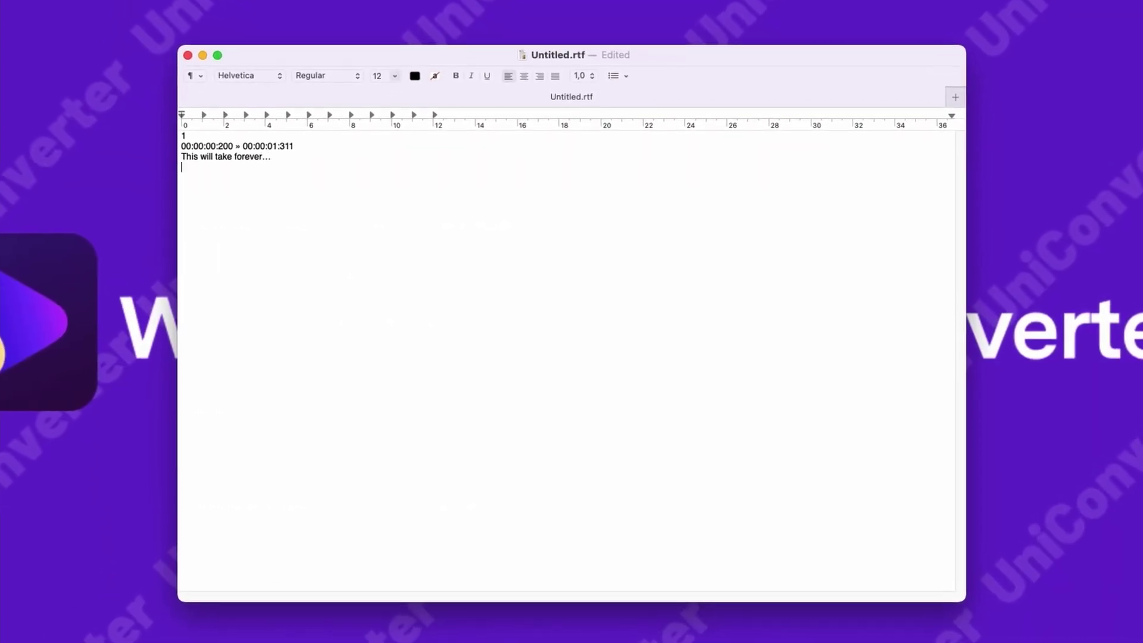
key("Return")
key("Return")
type("2")
key("Return")
type("00:00:03:100 » 00:00:04")
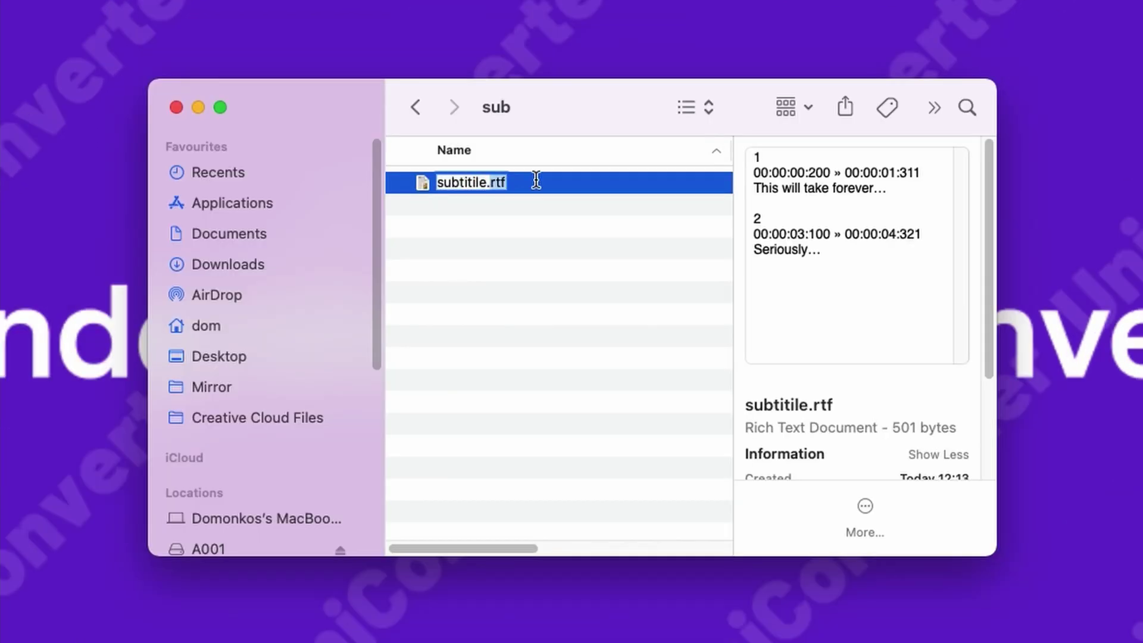
- Rename subtitile.rtf to subtitile.srt and confirm using the .srt extension
key("Return")
left_click(524, 262)
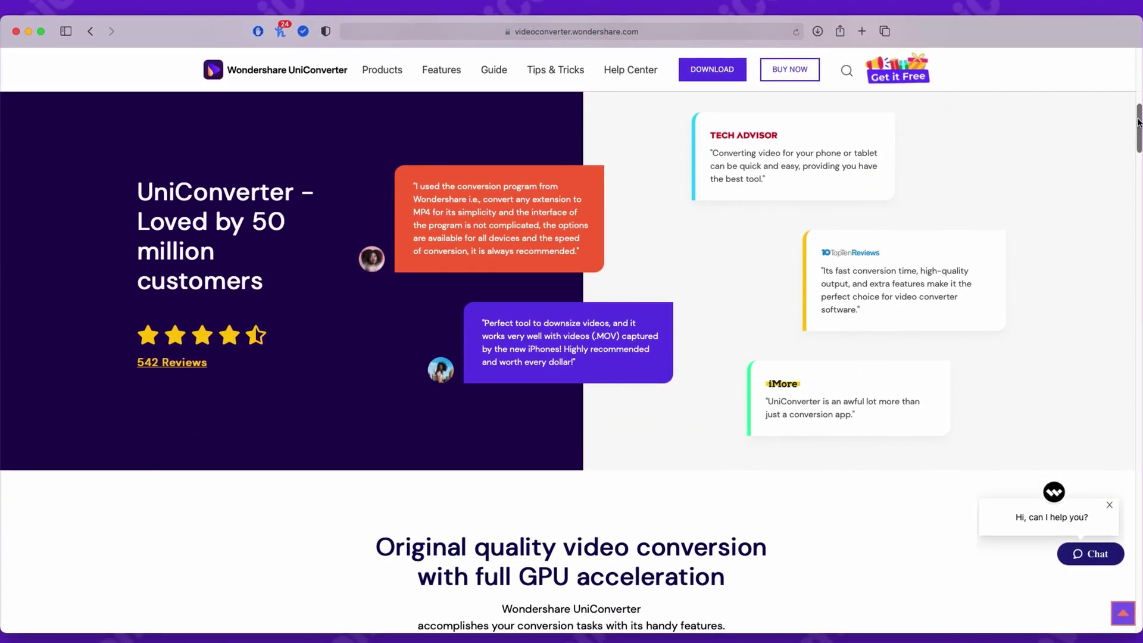
- Scroll the UniConverter product page past the reviews to the GPU acceleration section
left_click_drag(1138, 122, 1140, 175)
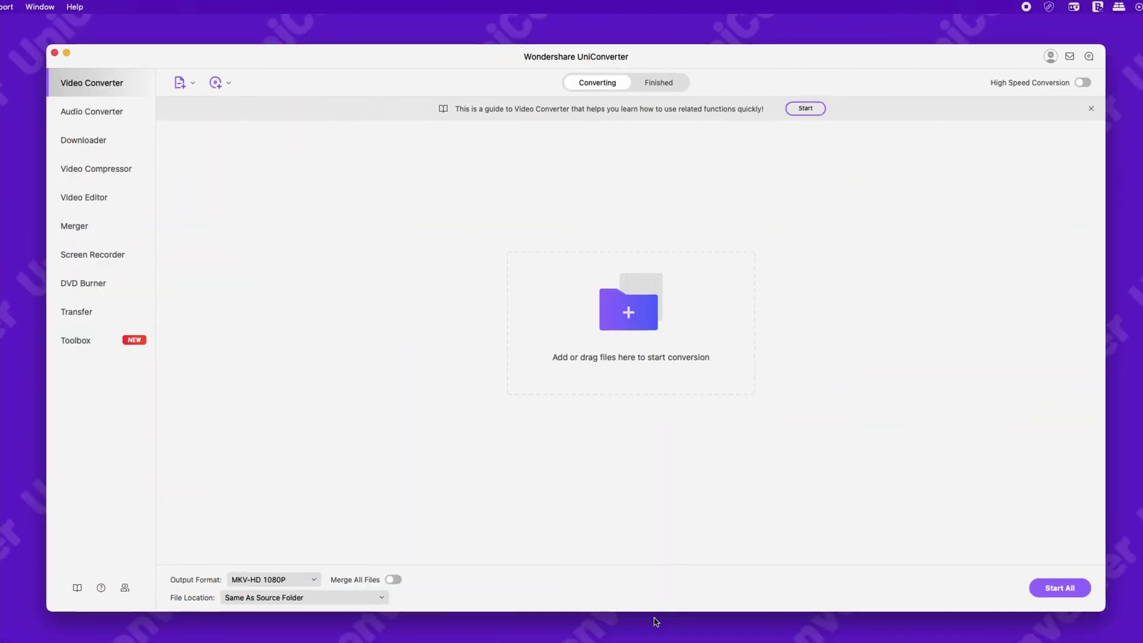
- Open UniConverter's Toolbox to reach the Subtitle Editor for Inventing The Time Machine
left_click(71, 340)
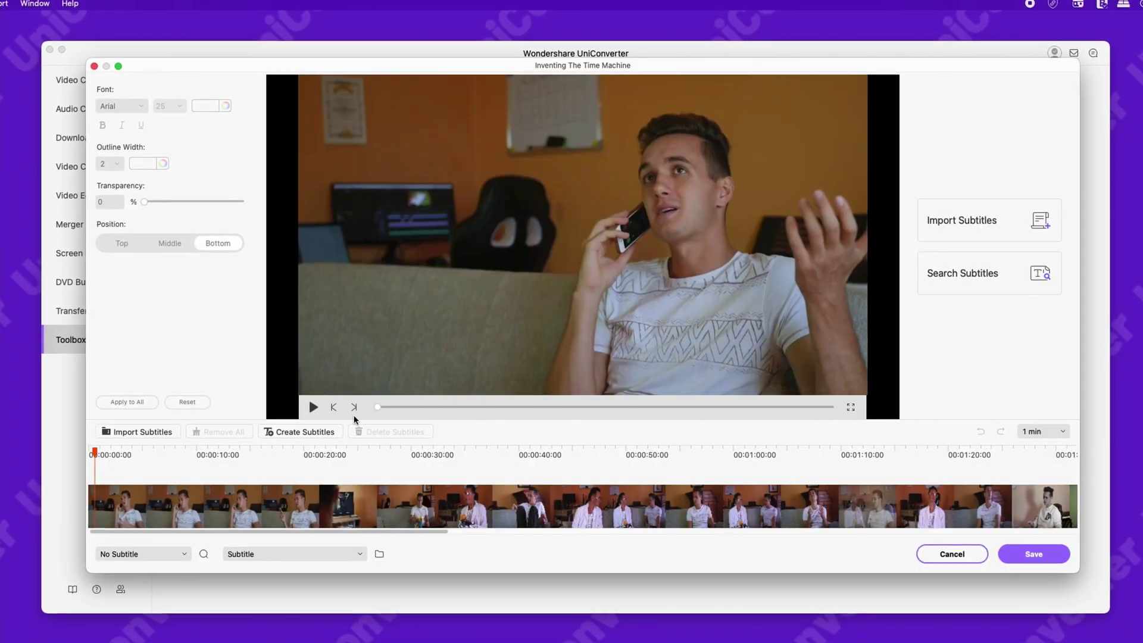
- Create the caption 'I'm sorry man, I just can't…' ending at 00:00:02:200, then add a second subtitle
left_click(307, 432)
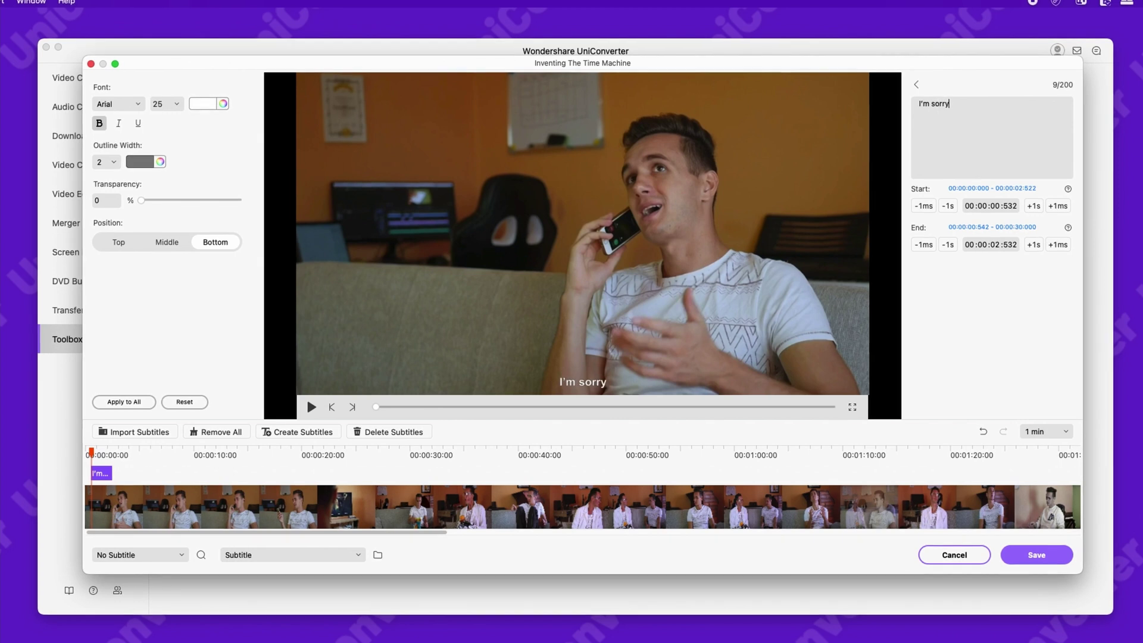
type("I just  can't…")
left_click(1011, 244)
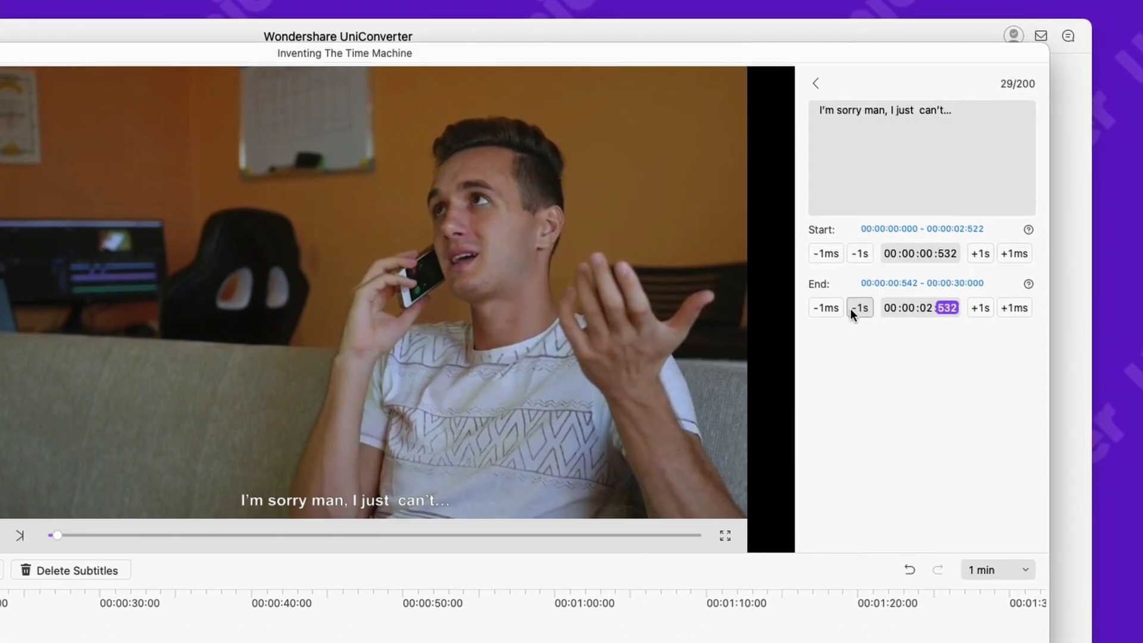
left_click(842, 309)
left_click(842, 309)
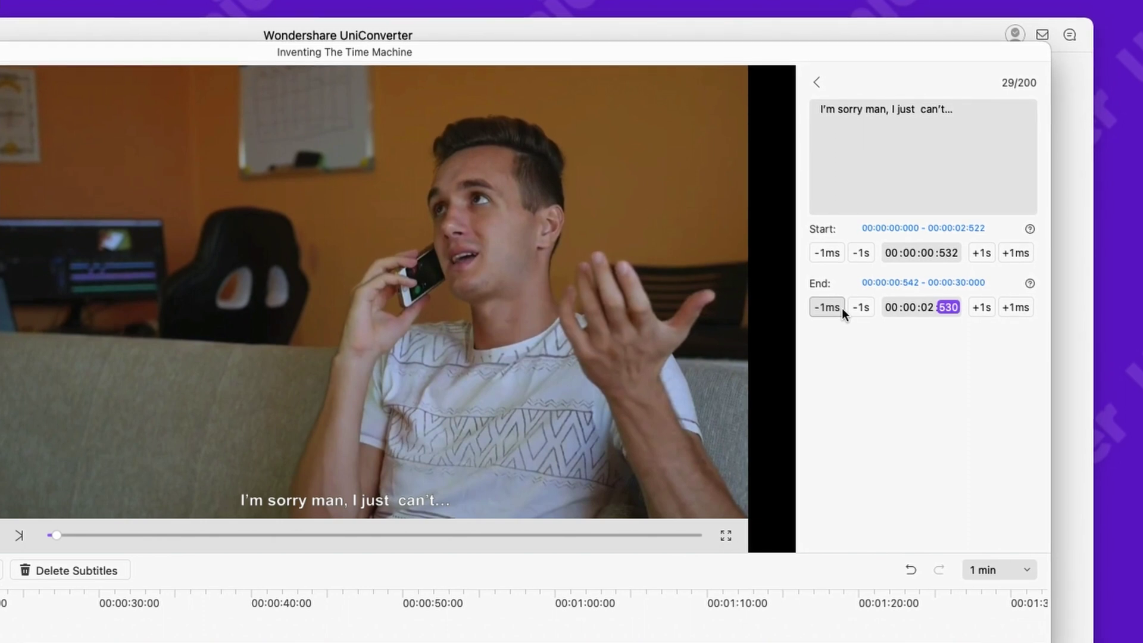
type("200")
left_click(817, 83)
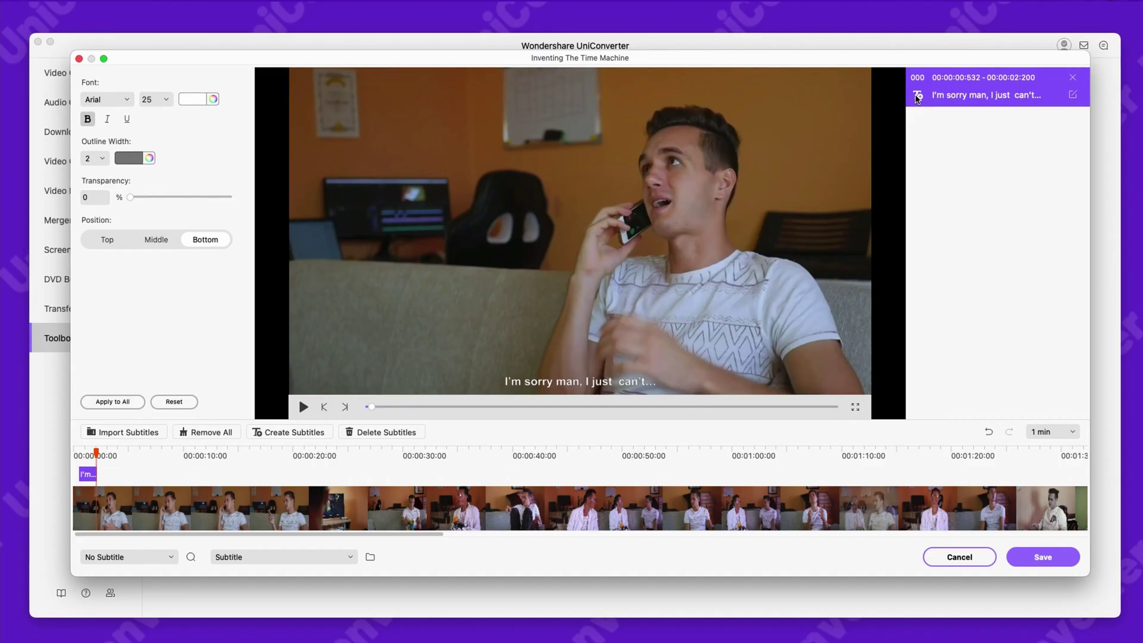
left_click(815, 100)
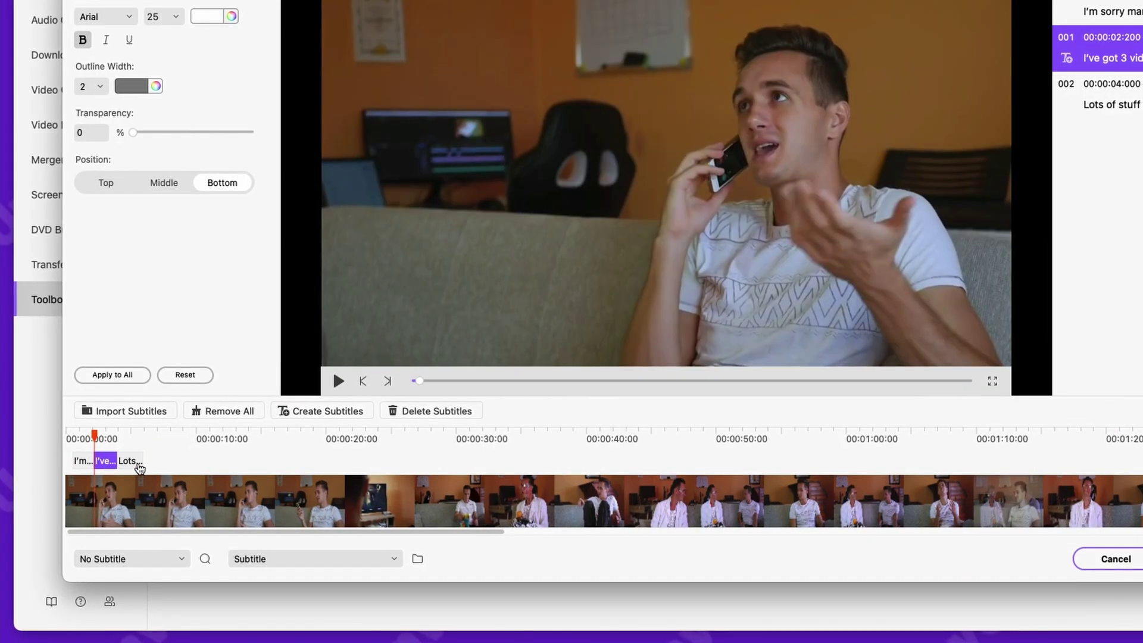
- Move the 'Lots…' caption after 'I've…' on the timeline and delete the 'I've got 3 videos' caption
left_click_drag(139, 470, 189, 472)
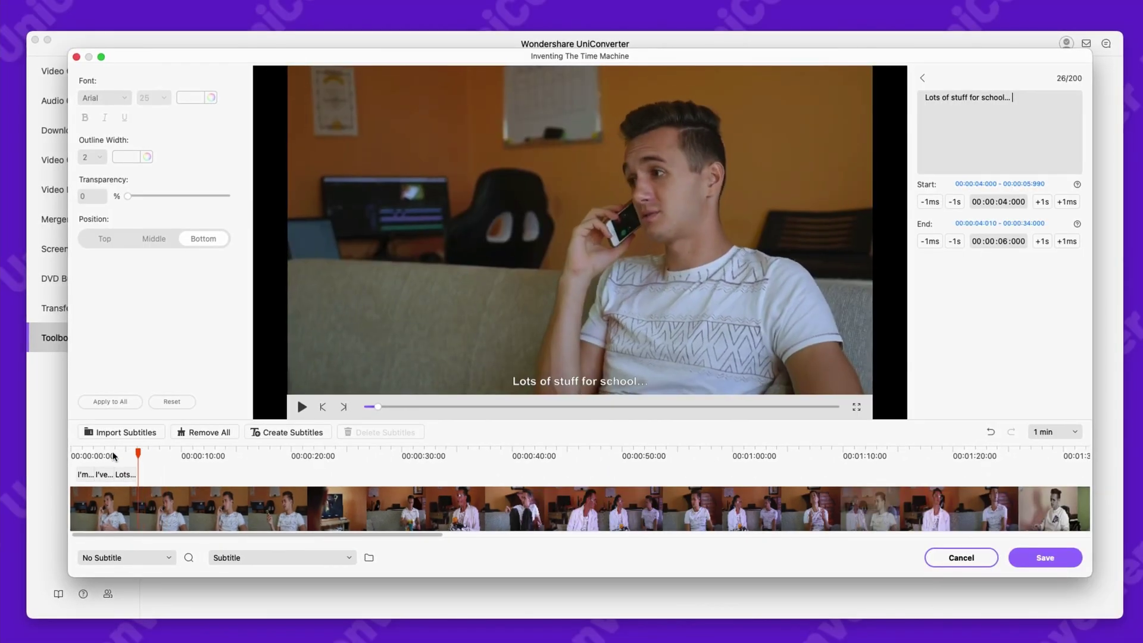
left_click(106, 474)
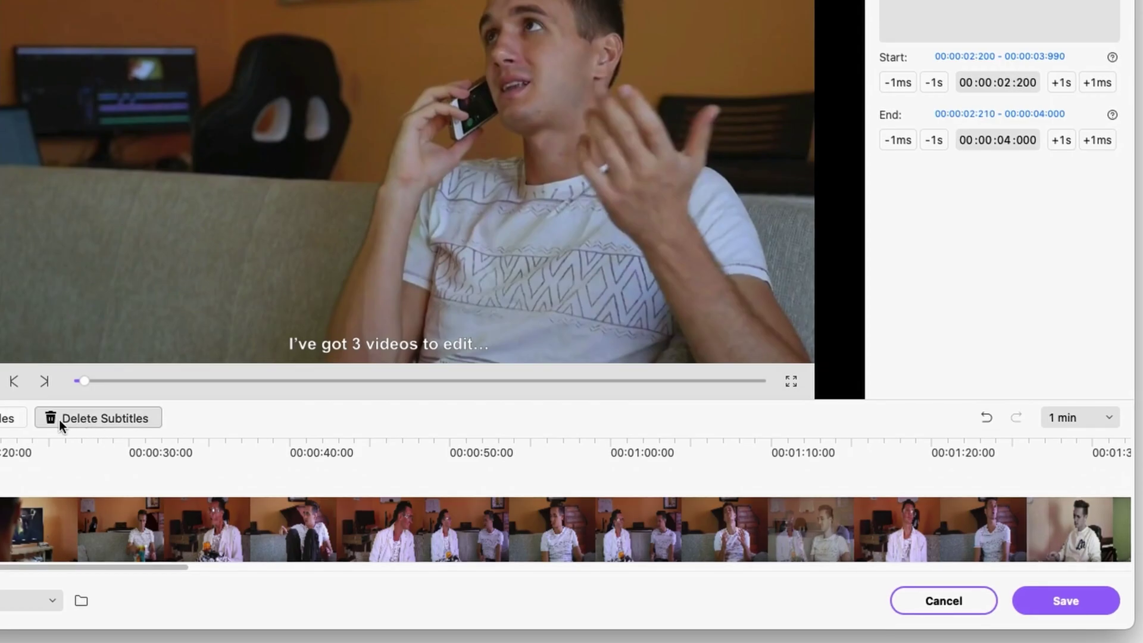
left_click(73, 418)
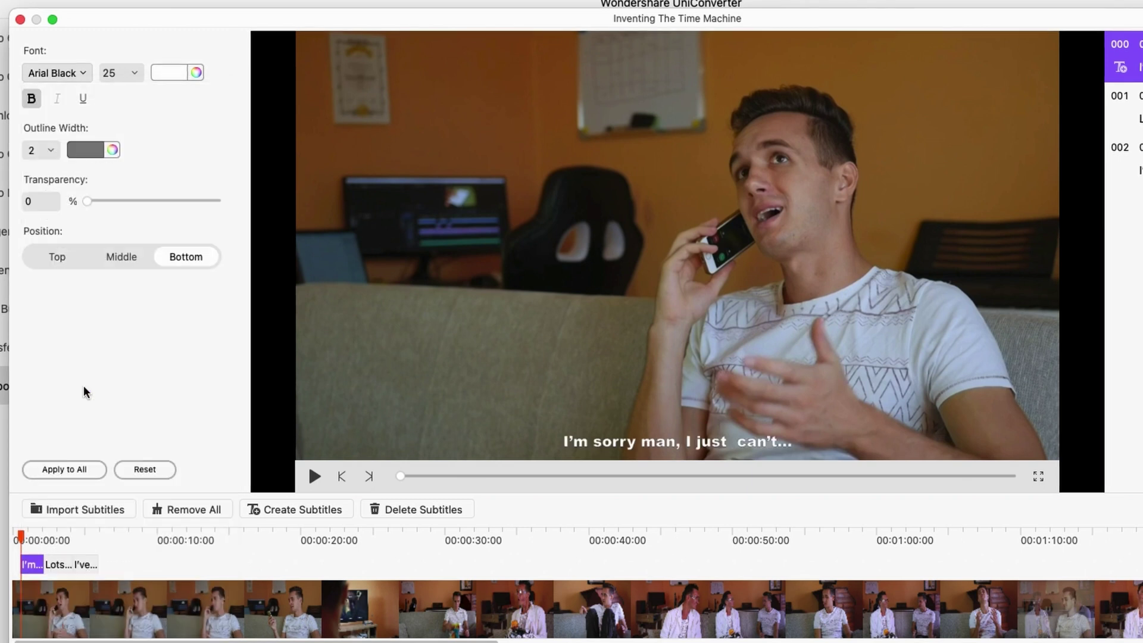
- Style subtitles in Comic Sans at the Bottom position and apply the style to all subtitles
left_click(57, 73)
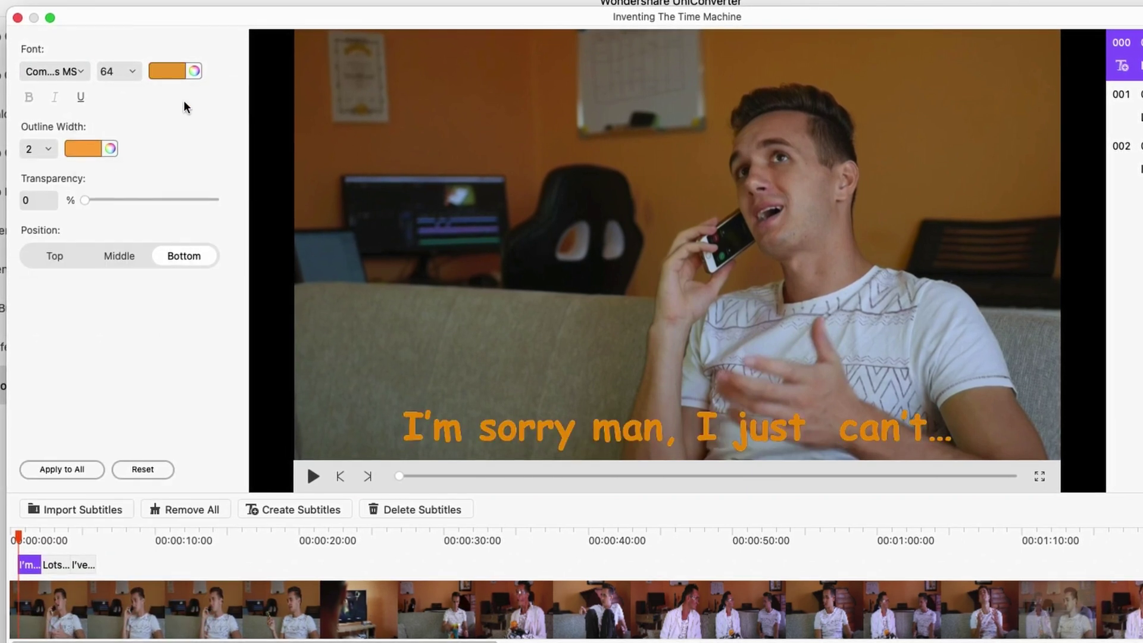
left_click(119, 256)
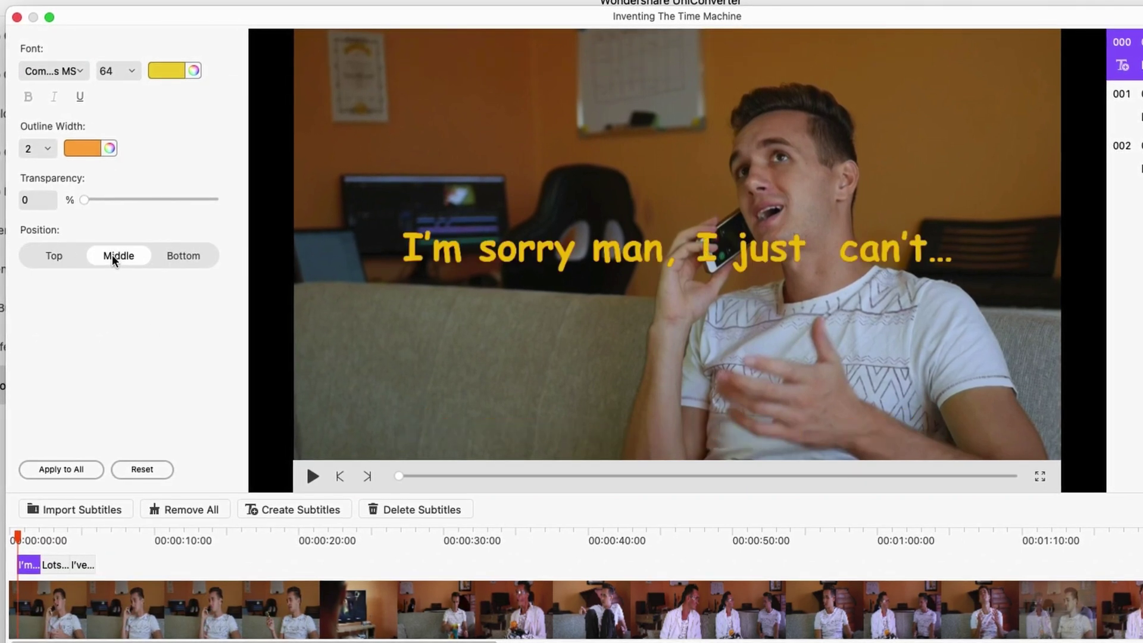
left_click(169, 256)
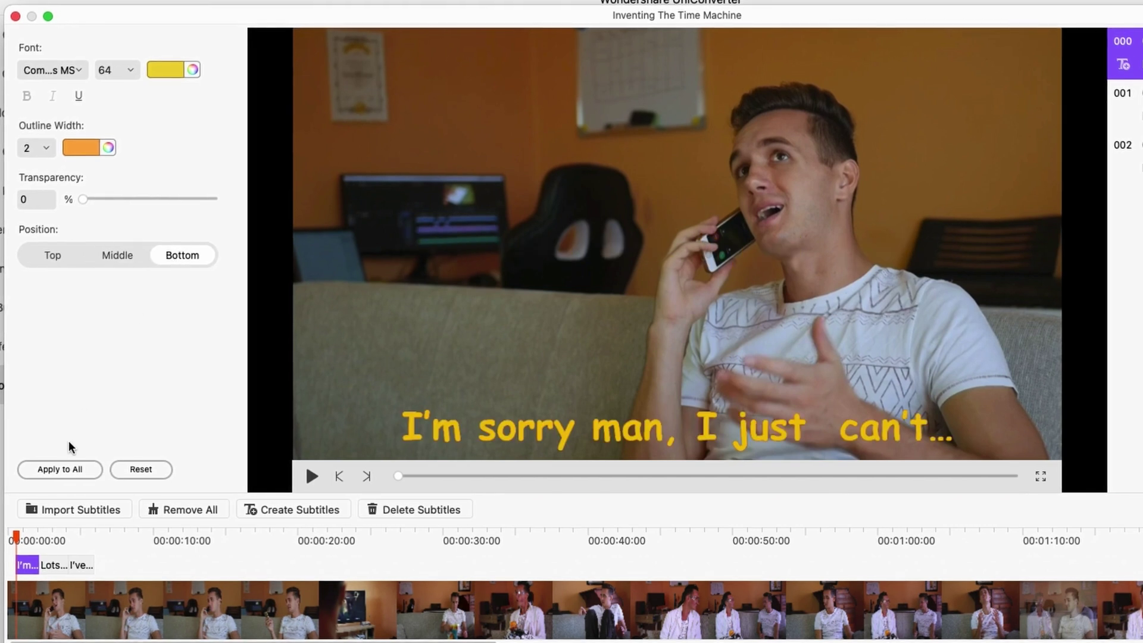
left_click(44, 466)
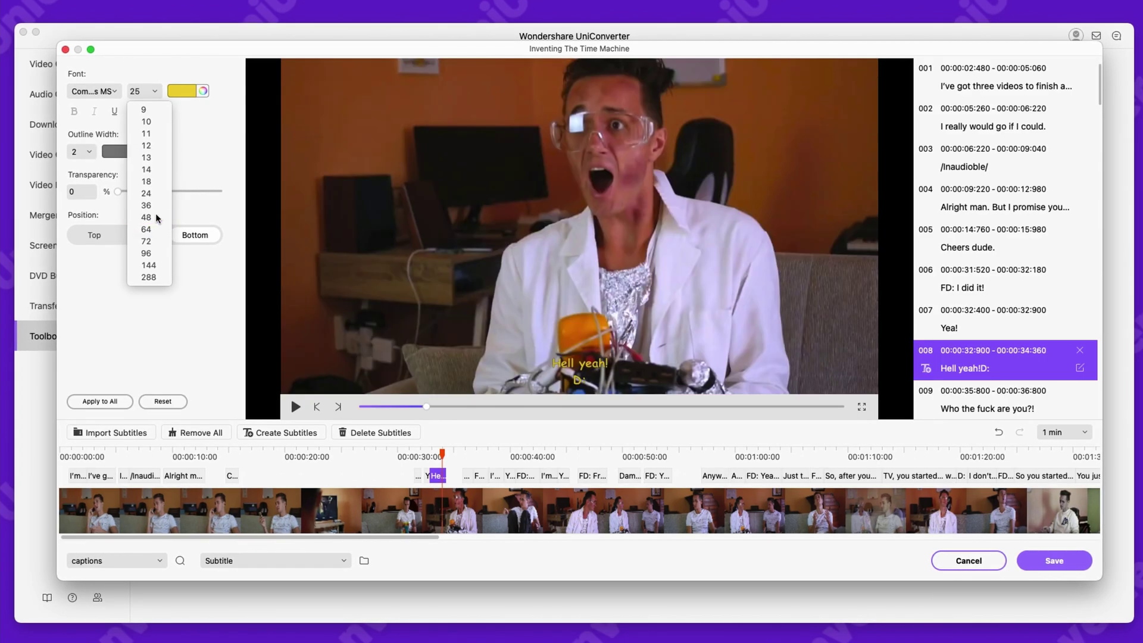
- Set the imported captions' subtitle font size to 48
left_click(146, 218)
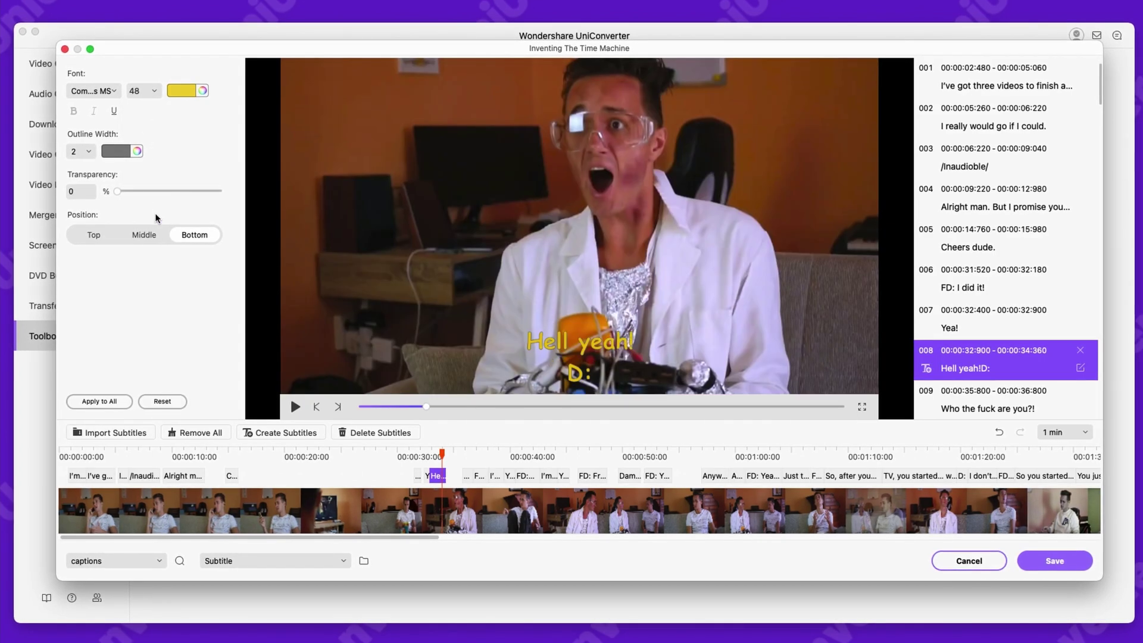